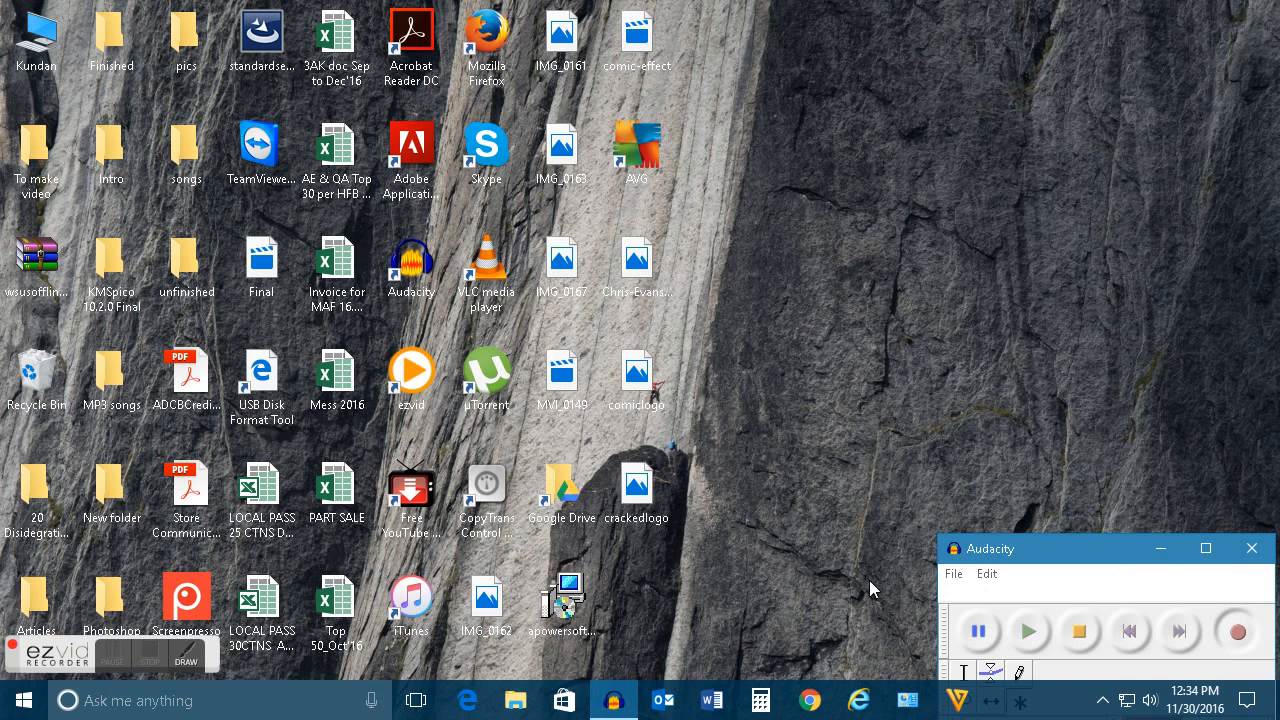
# - Launch 'Fix problems with Windows Update' from the System and Security troubleshooting tools
pyautogui.moveTo(1051, 561); pyautogui.dragTo(1053, 581)
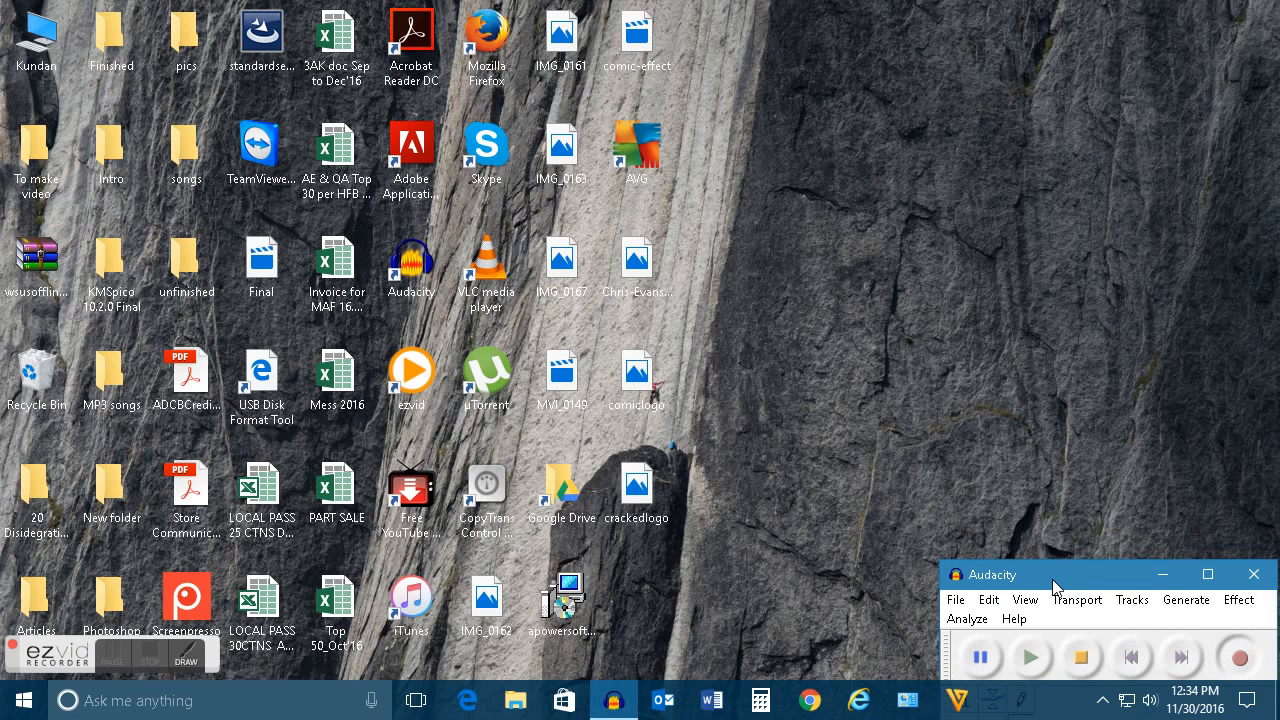
pyautogui.click(973, 490)
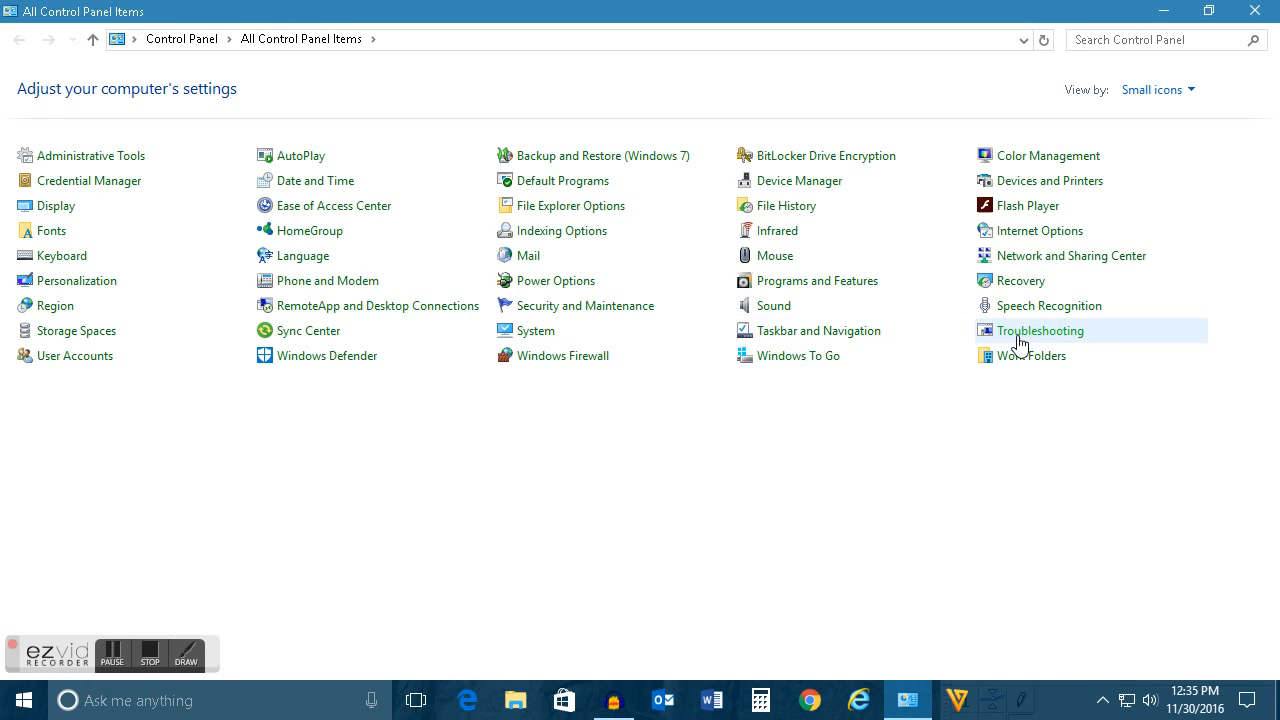
pyautogui.click(1033, 343)
pyautogui.click(1033, 343)
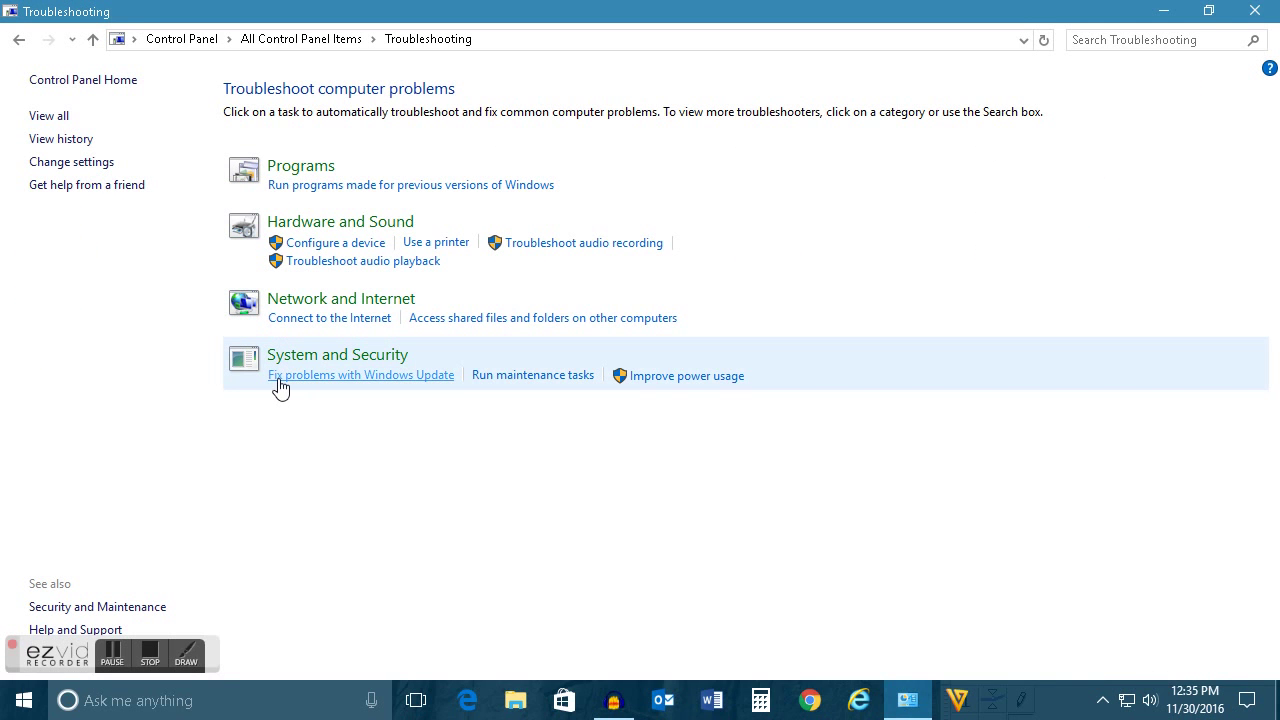
pyautogui.click(348, 385)
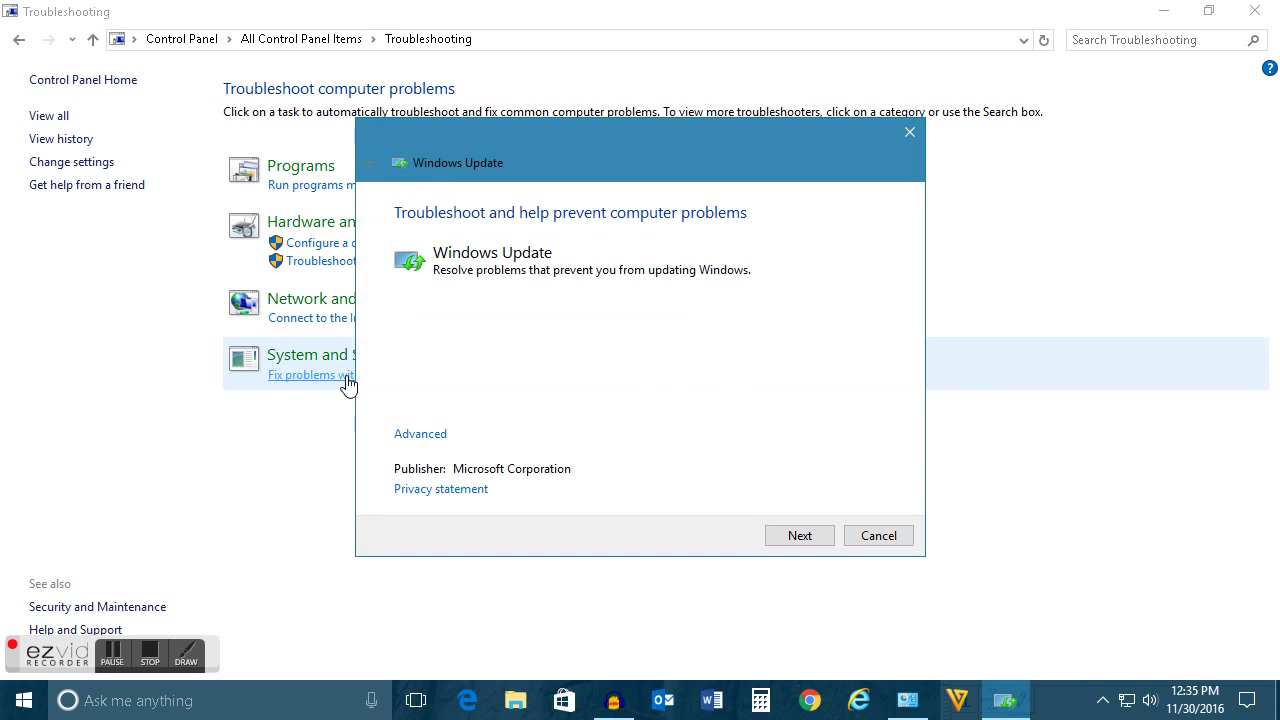
# - In Advanced options keep 'Apply repairs automatically' checked and relaunch as administrator
pyautogui.click(420, 436)
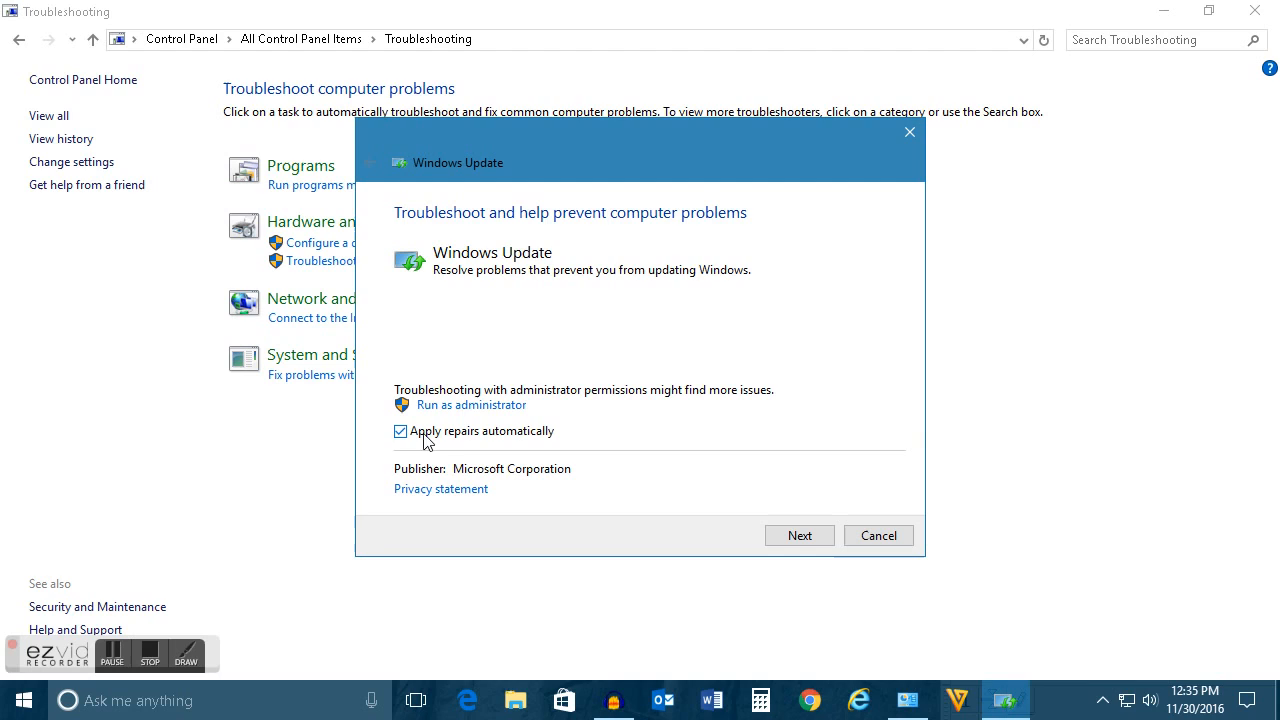
pyautogui.click(401, 433)
pyautogui.click(401, 432)
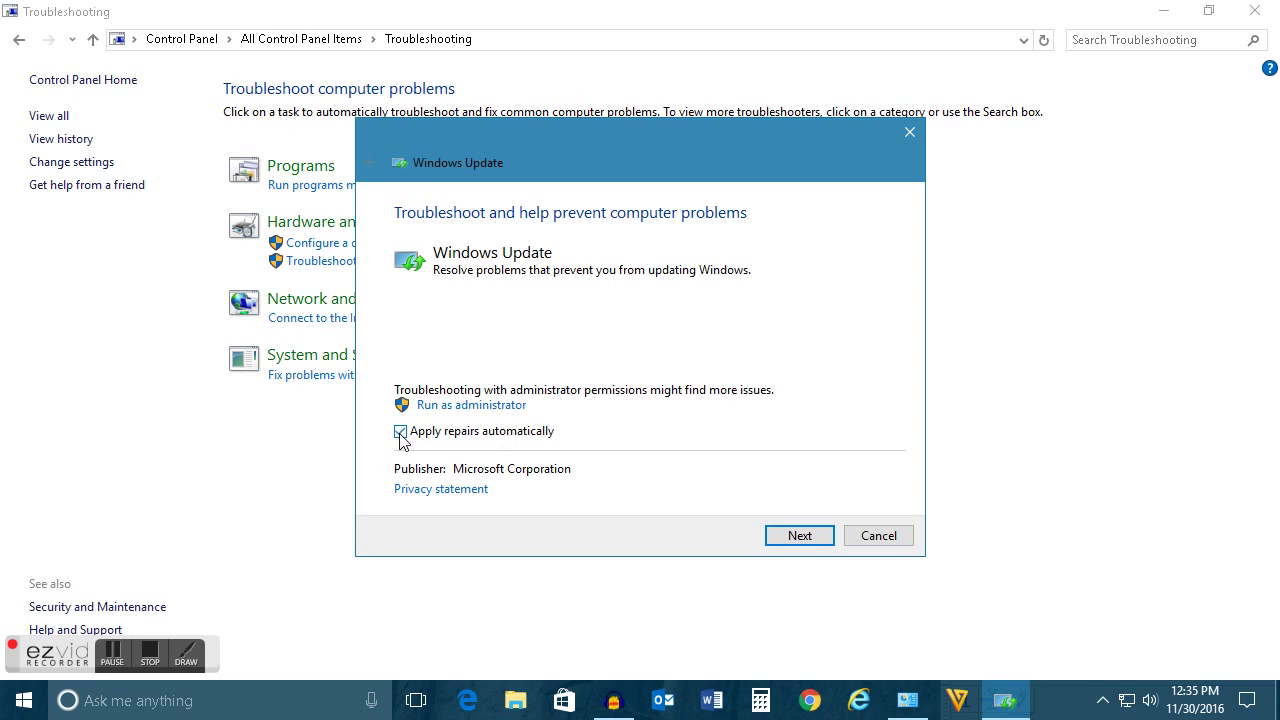
pyautogui.click(474, 416)
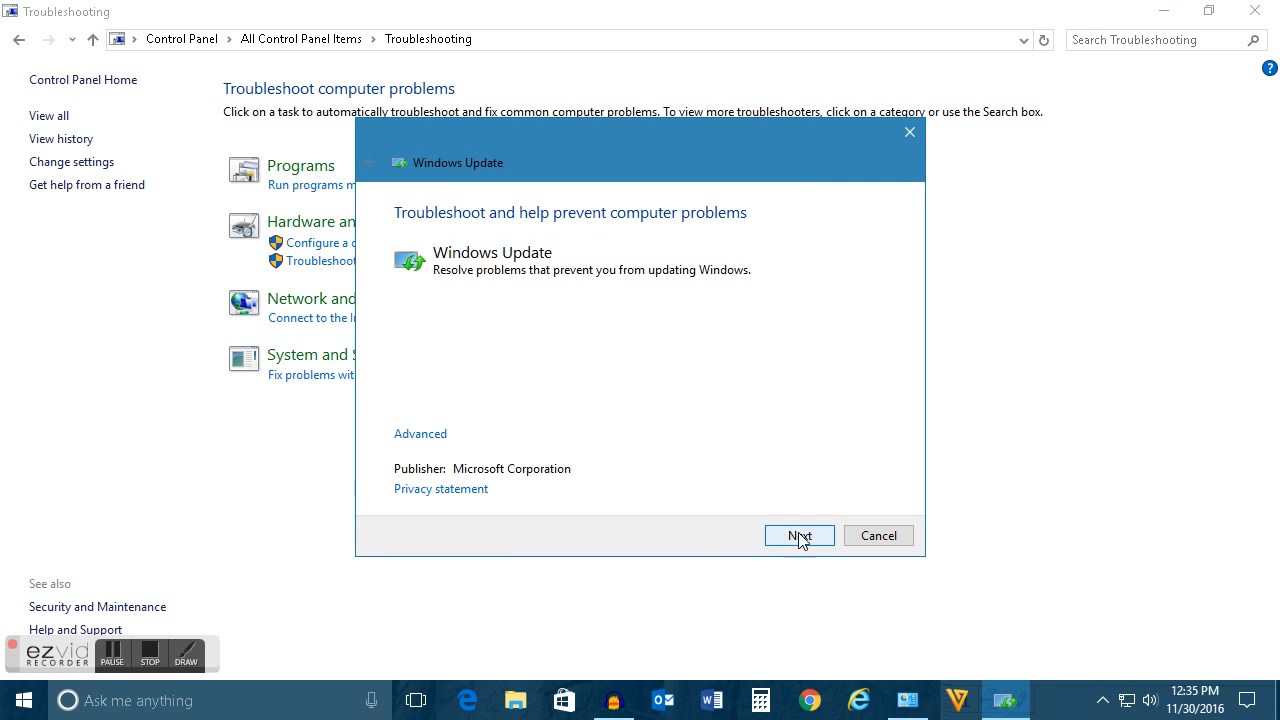
# - Begin the 'Detecting problems' scan with Next and let it run to completion
pyautogui.click(800, 535)
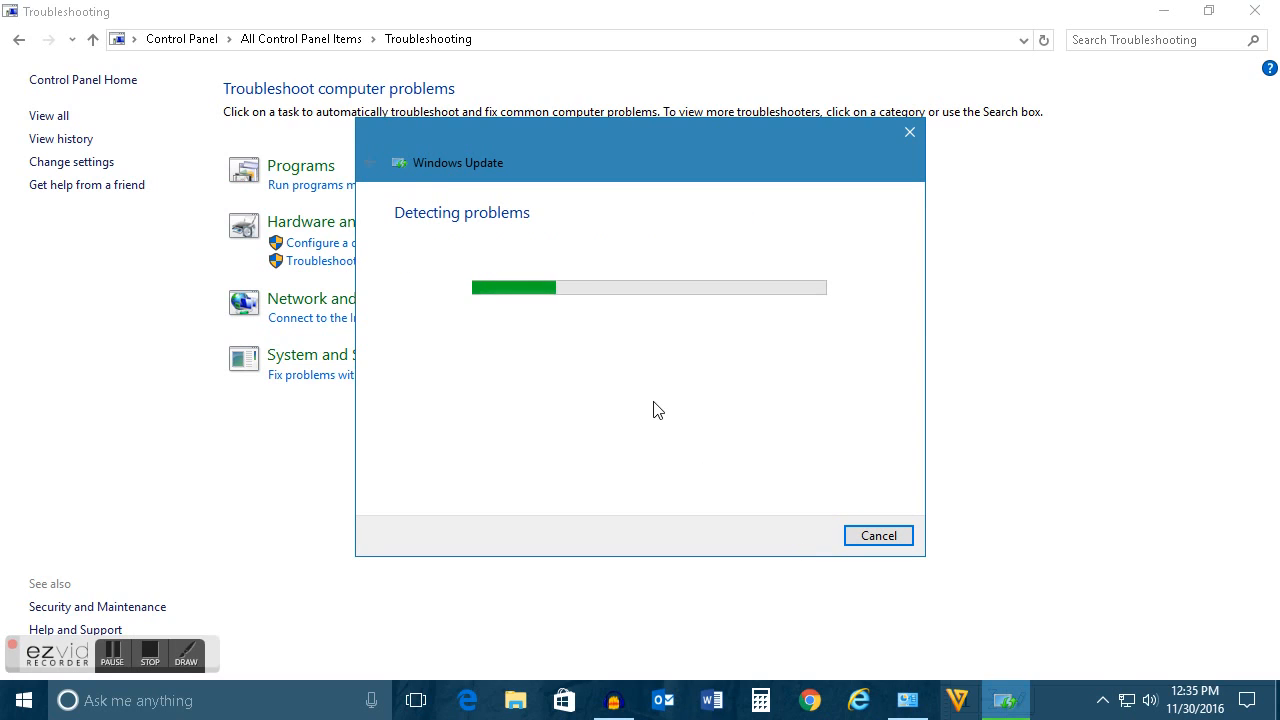